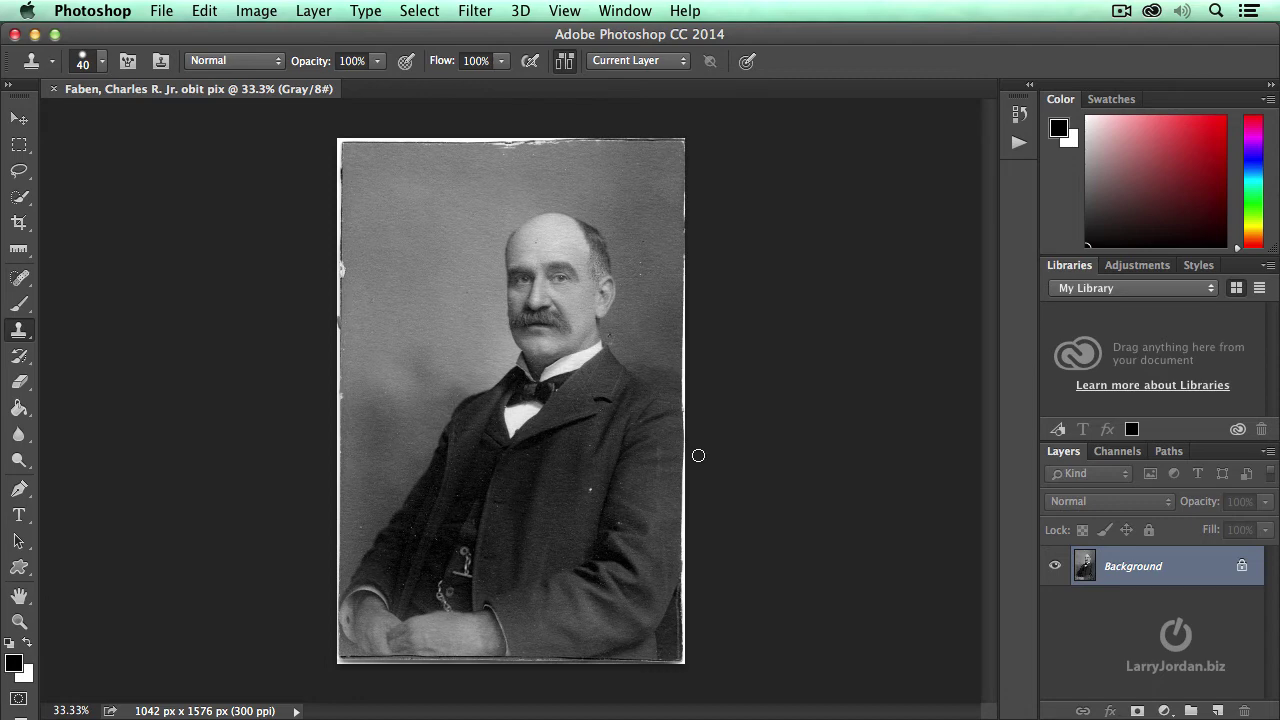
# - Crop the top, right, bottom and left edges inward past the damage, leaving 982 x 1399 px
pyautogui.press('c')
pyautogui.moveTo(511, 138); pyautogui.dragTo(508, 170)
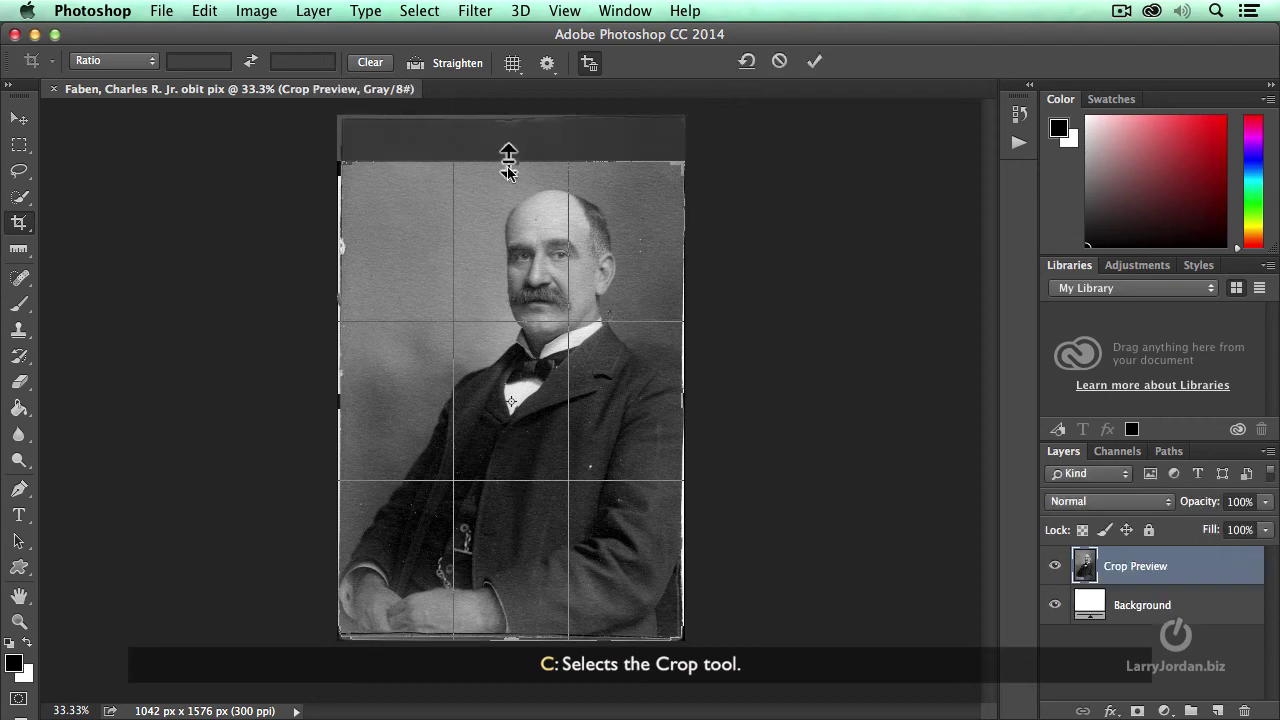
pyautogui.moveTo(683, 400); pyautogui.dragTo(683, 399)
pyautogui.moveTo(513, 636); pyautogui.dragTo(512, 632)
pyautogui.moveTo(343, 403); pyautogui.dragTo(346, 403)
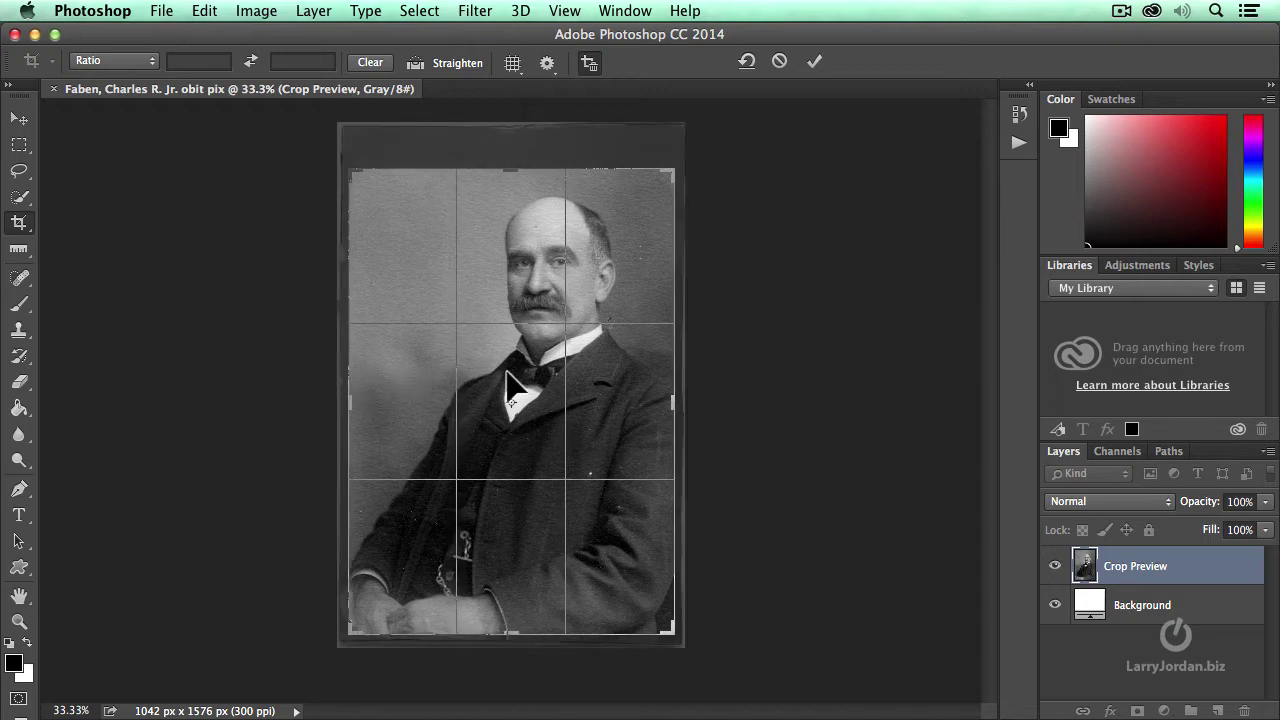
pyautogui.press('Return')
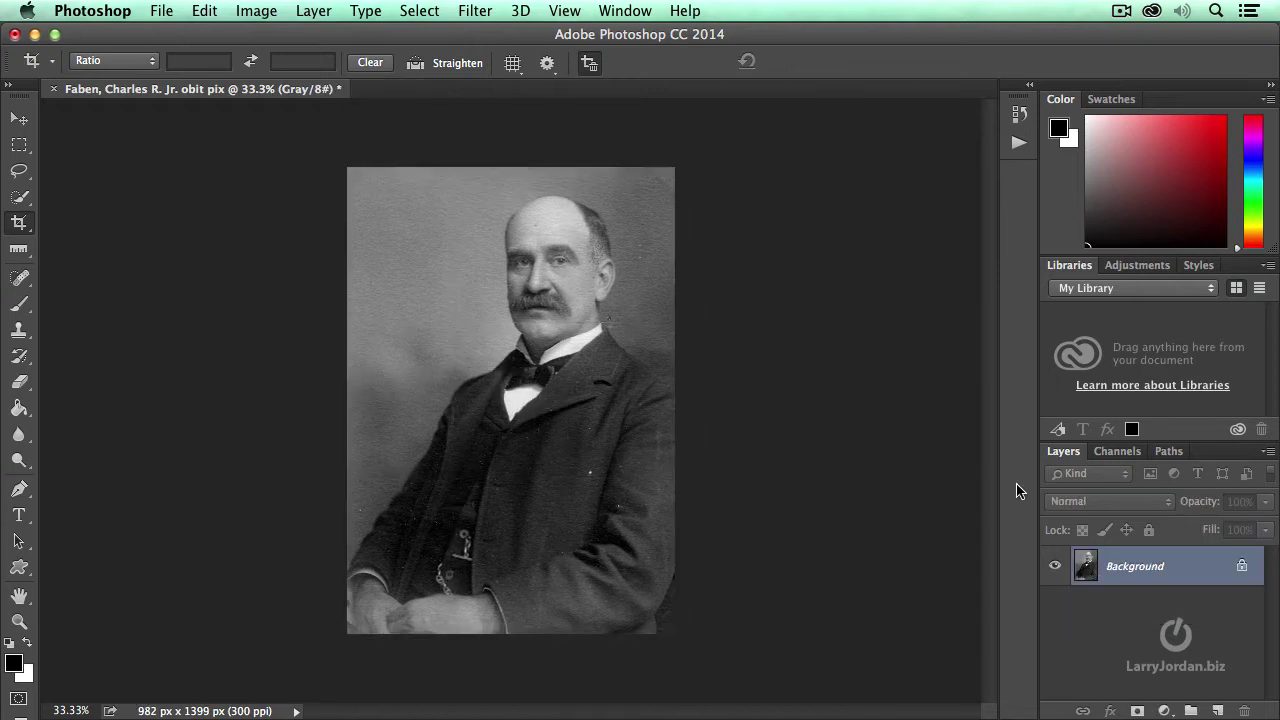
# - Zoom in, dismiss the locked-layer Move tool alert, and select the Clone Stamp tool
pyautogui.press('super+plus')
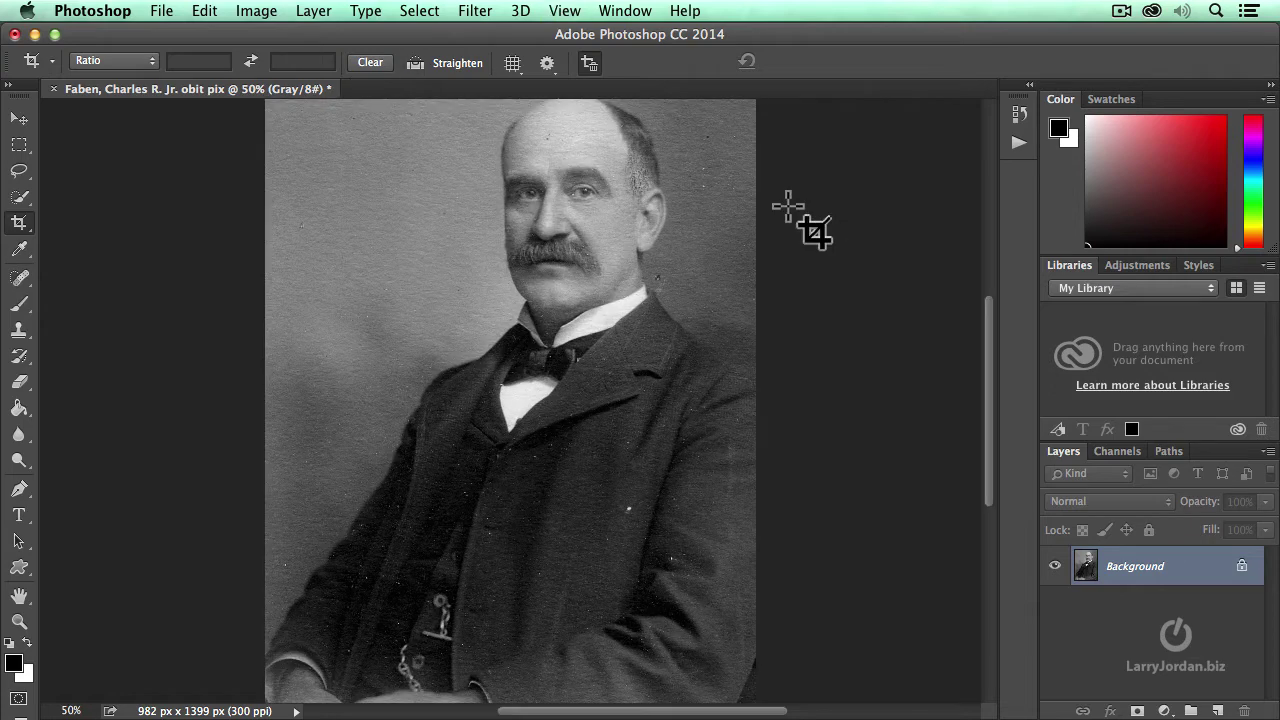
pyautogui.press('v')
pyautogui.moveTo(871, 286); pyautogui.dragTo(866, 363)
pyautogui.click(768, 287)
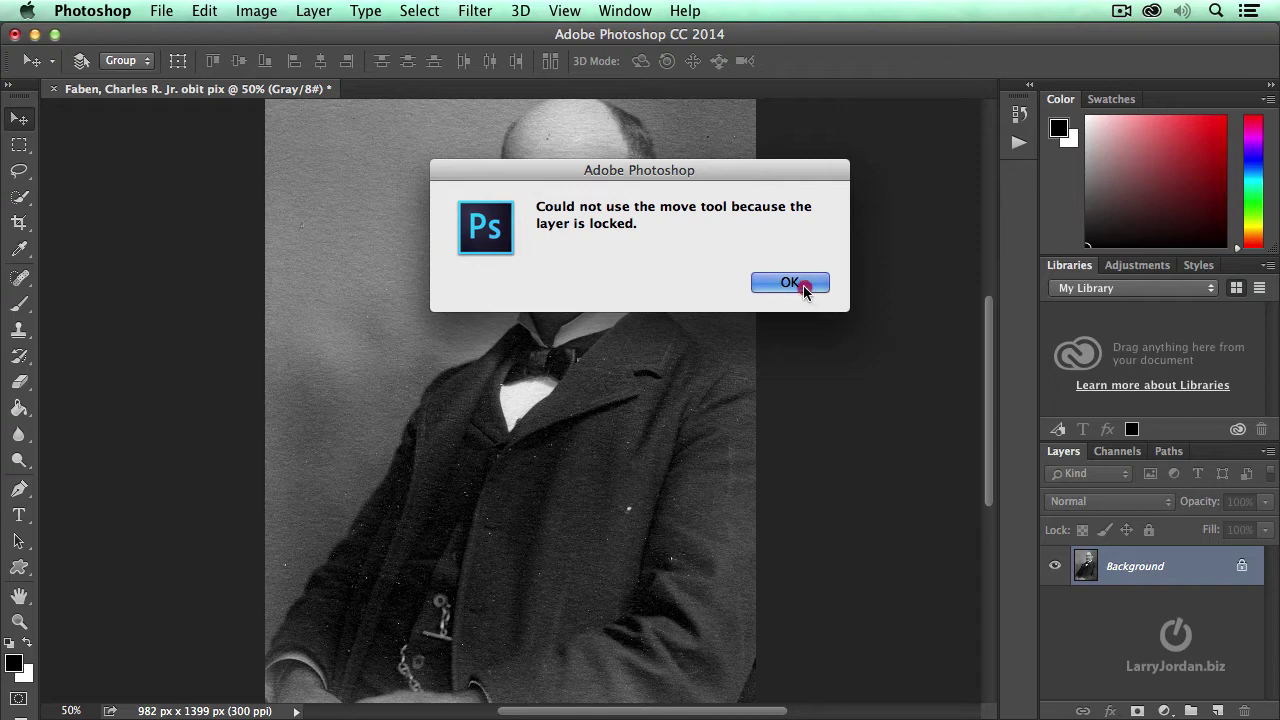
pyautogui.scroll(5, 843, 334)
pyautogui.scroll(-3, 825, 327)
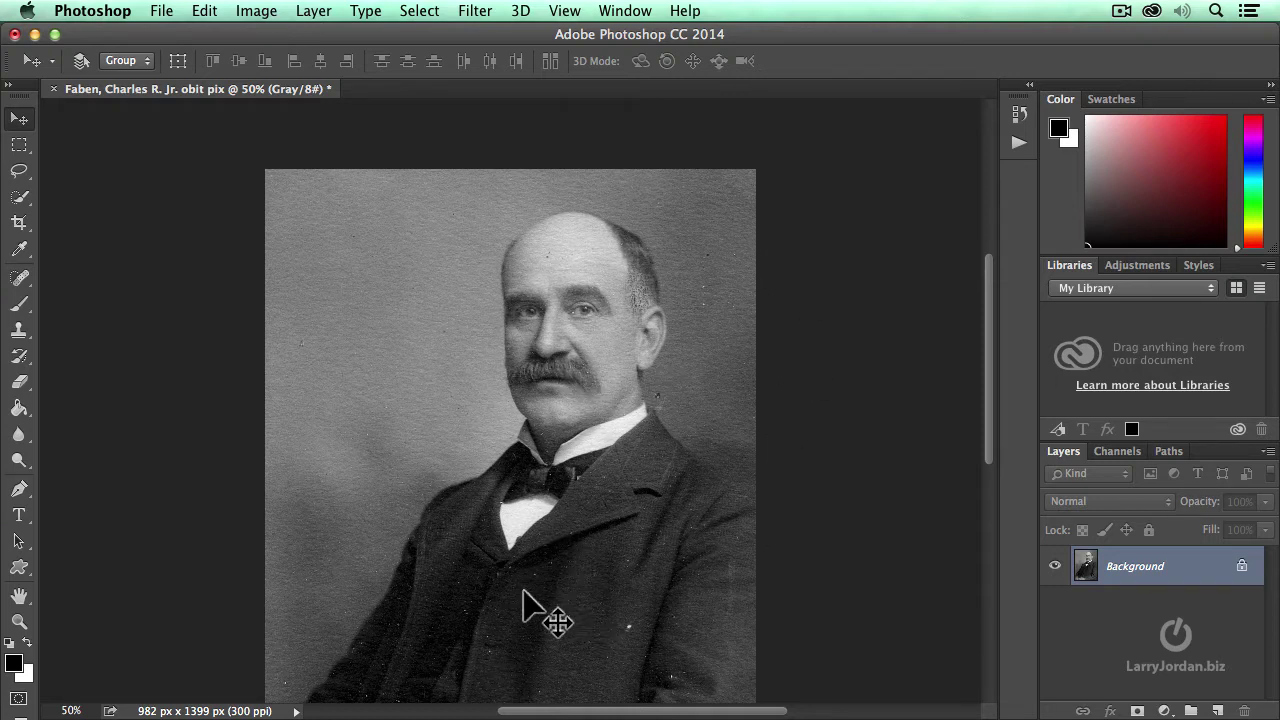
pyautogui.click(17, 331)
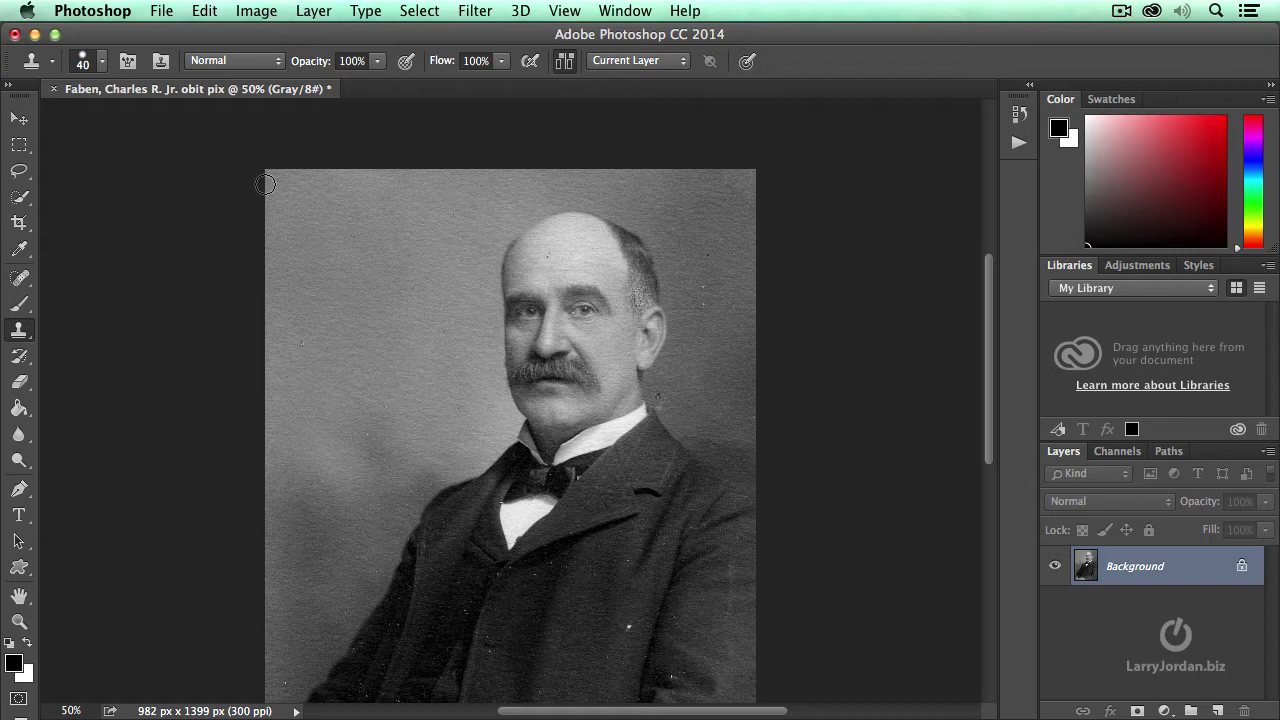
# - Set the clone brush to 20 px with slightly reduced hardness
pyautogui.press('[')
pyautogui.press('[')
pyautogui.click(101, 61)
pyautogui.moveTo(226, 171); pyautogui.dragTo(194, 172)
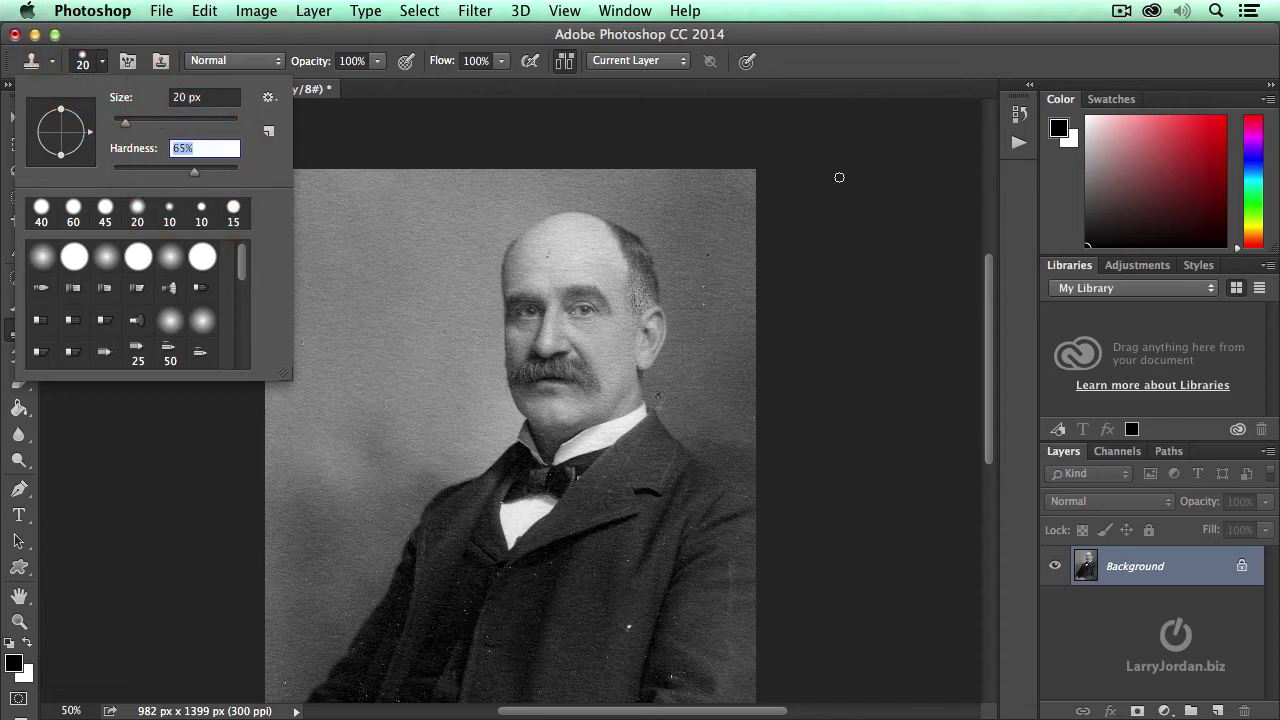
# - Sample clean background beside the neck and paint it down the neck's right edge
pyautogui.click(839, 177)
pyautogui.click(815, 289)
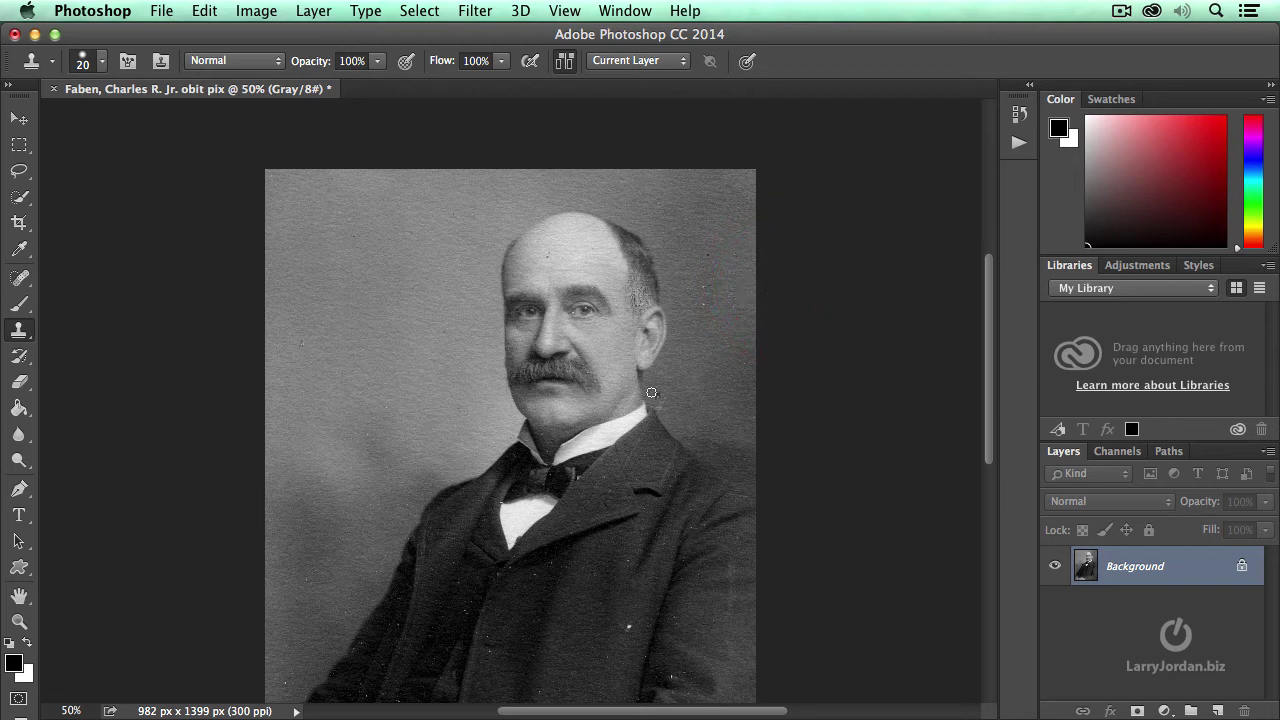
pyautogui.press('alt')
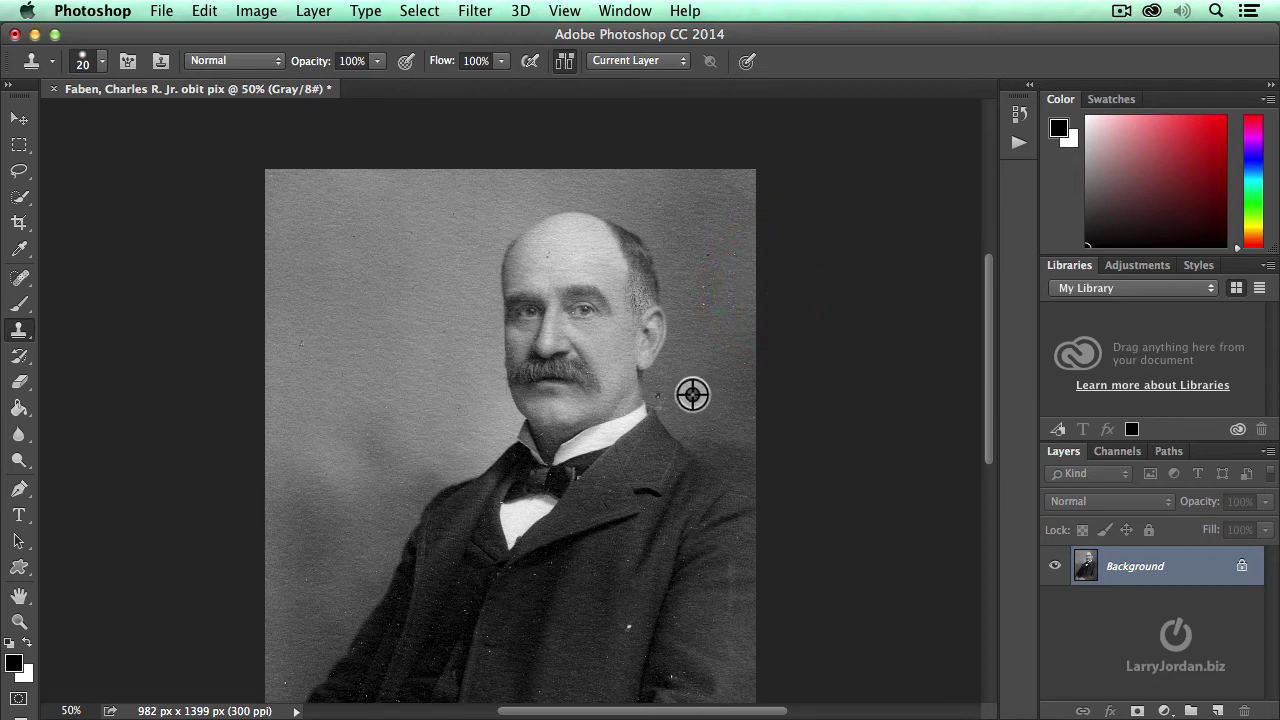
pyautogui.keyDown('alt'); pyautogui.click(685, 399); pyautogui.keyUp('alt')
pyautogui.press('alt')
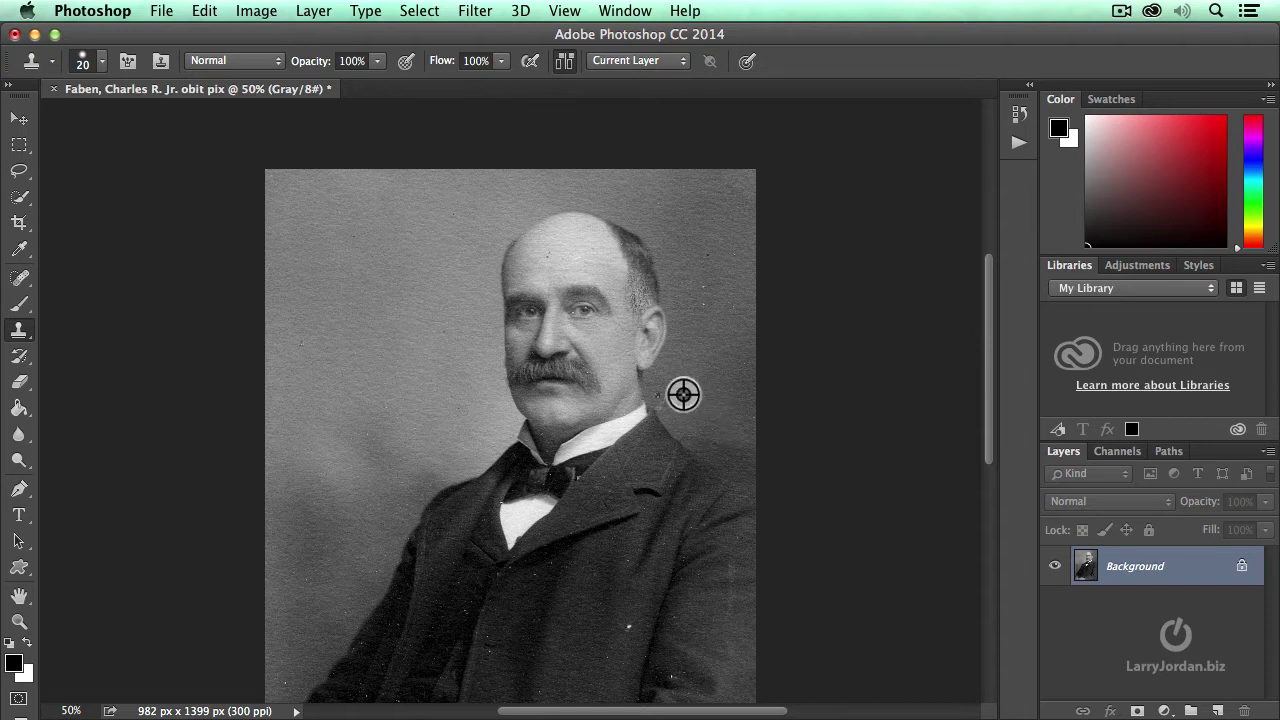
pyautogui.keyDown('alt'); pyautogui.click(684, 394); pyautogui.keyUp('alt')
pyautogui.moveTo(656, 393)
pyautogui.mouseDown()
pyautogui.moveTo(663, 417)
pyautogui.moveTo(710, 396)
pyautogui.mouseUp()
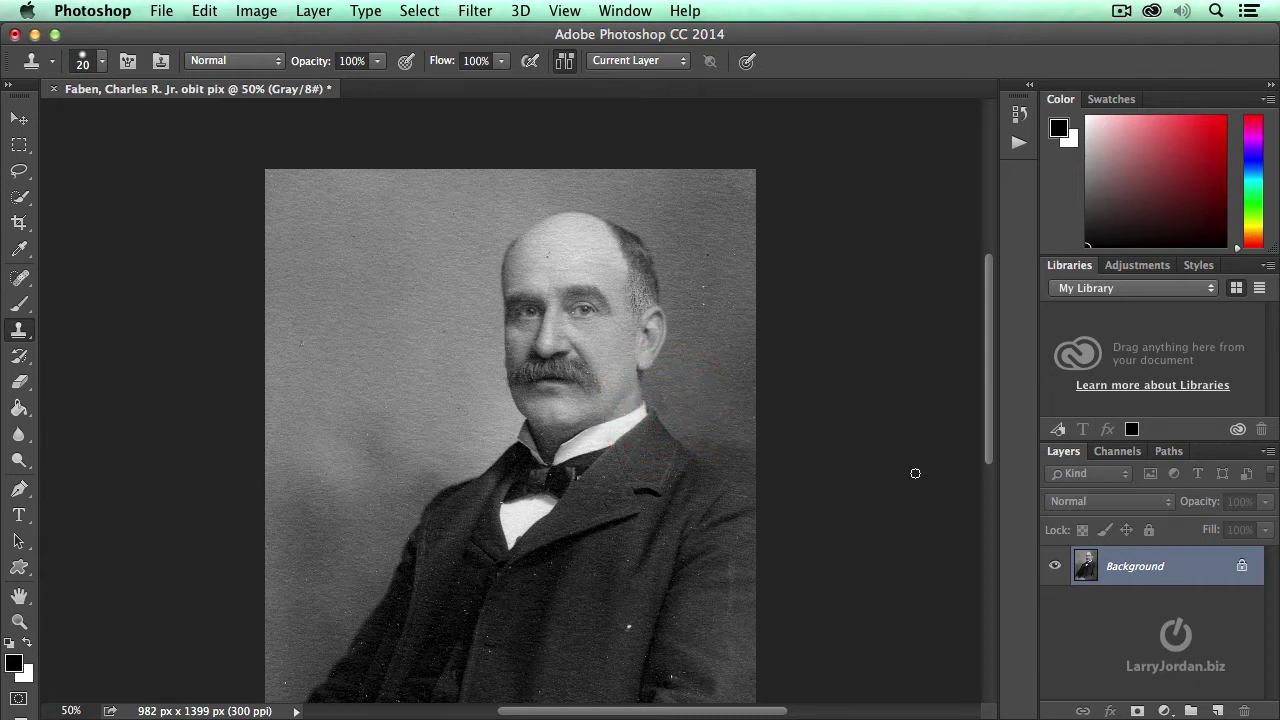
# - Clone over the specks right of the head, near the right edge, and in the background
pyautogui.keyDown('alt'); pyautogui.click(704, 297); pyautogui.keyUp('alt')
pyautogui.click(705, 287)
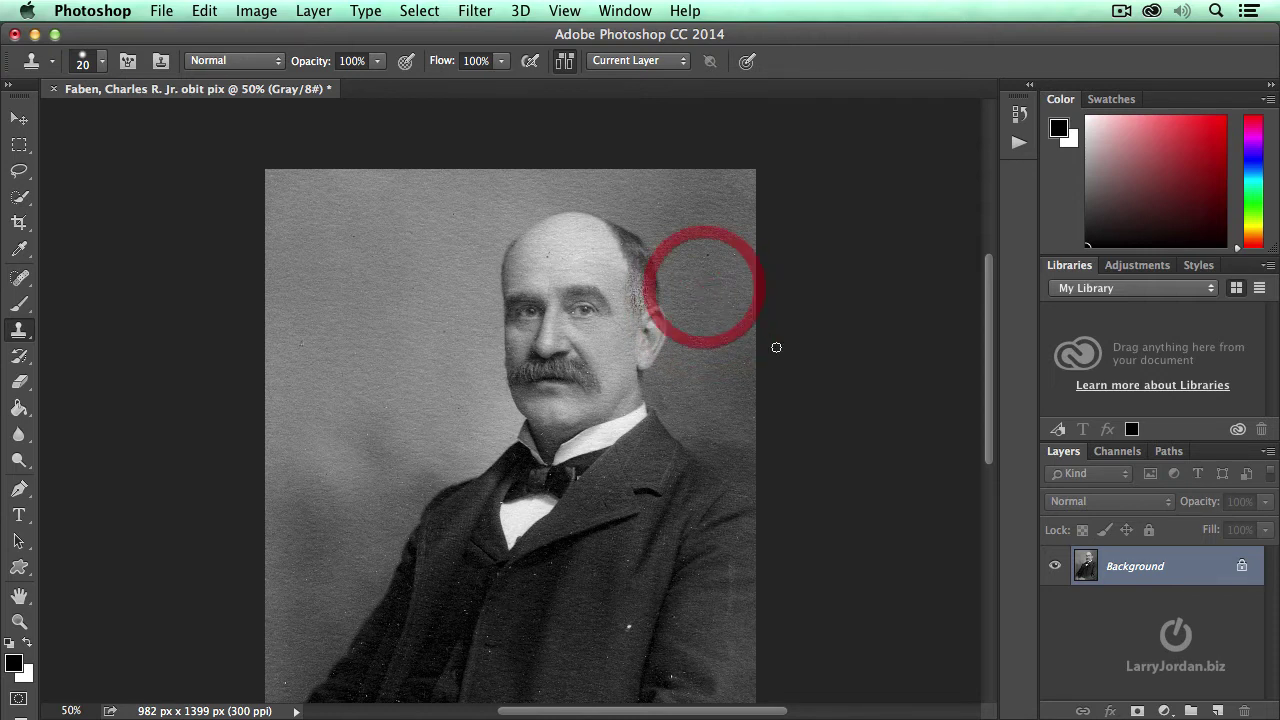
pyautogui.click(706, 255)
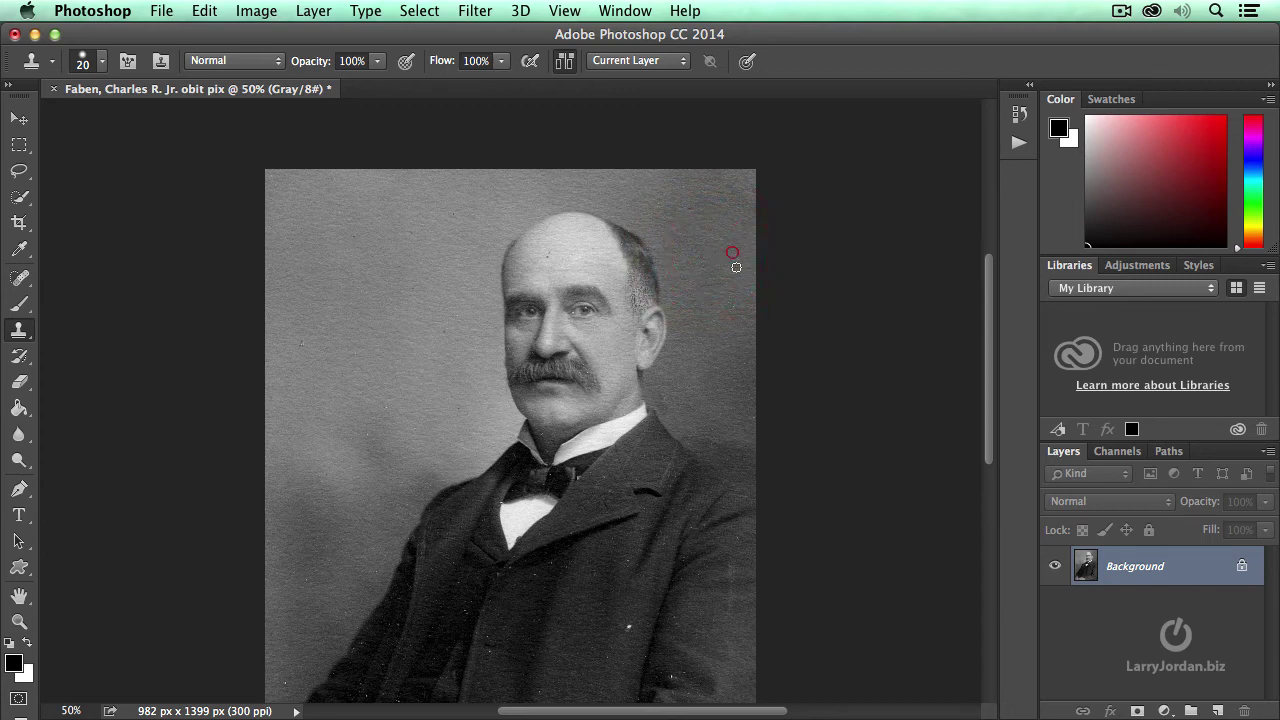
pyautogui.click(735, 306)
pyautogui.click(445, 329)
pyautogui.keyDown('alt'); pyautogui.click(748, 416); pyautogui.keyUp('alt')
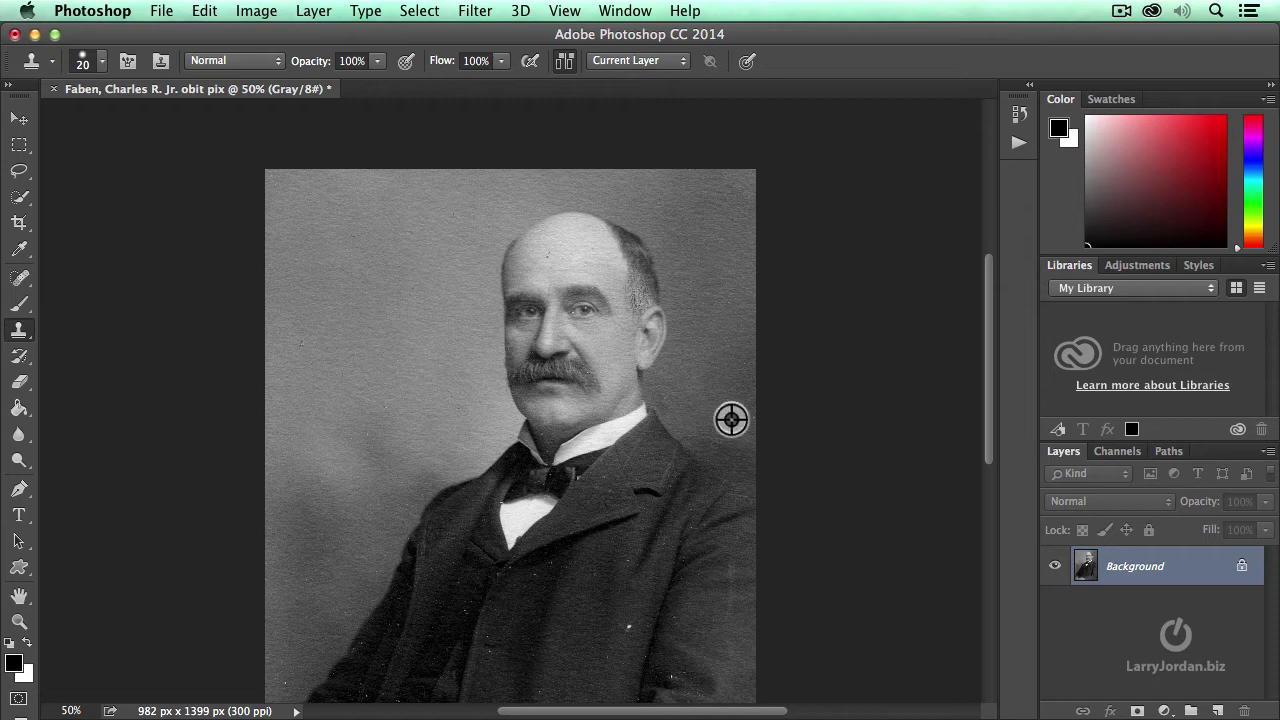
pyautogui.click(749, 417)
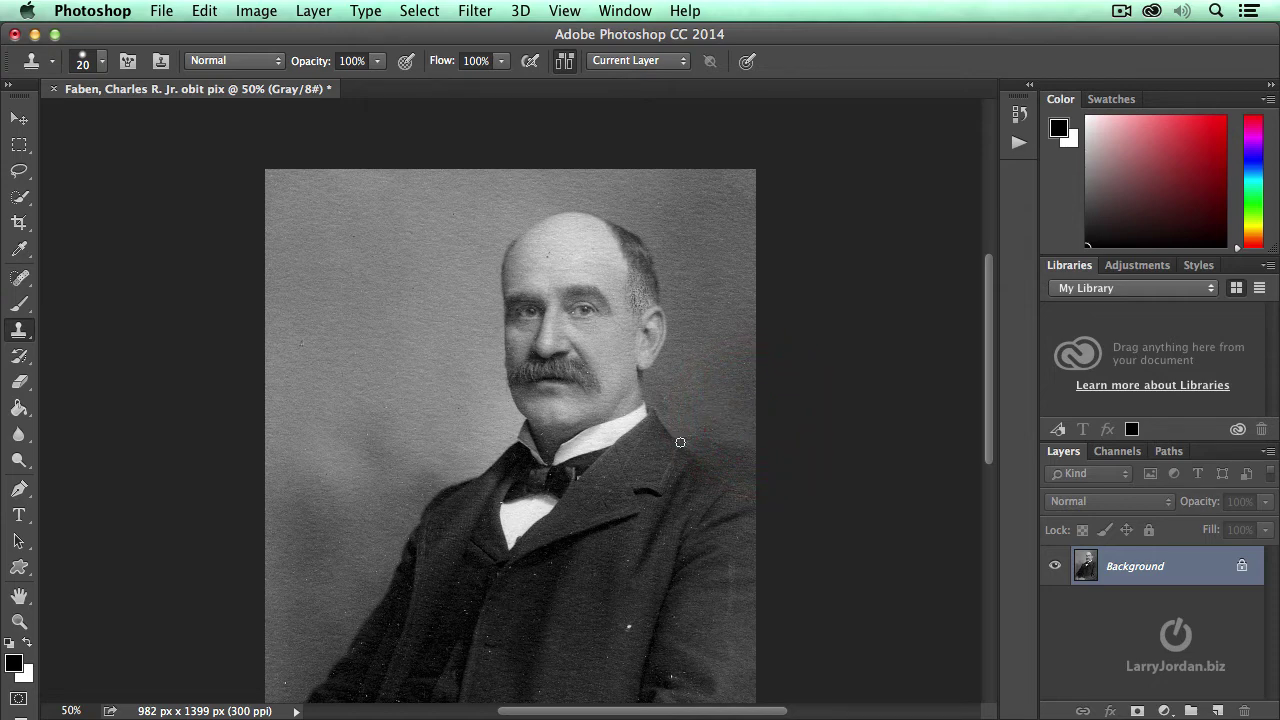
pyautogui.press('super+equal')
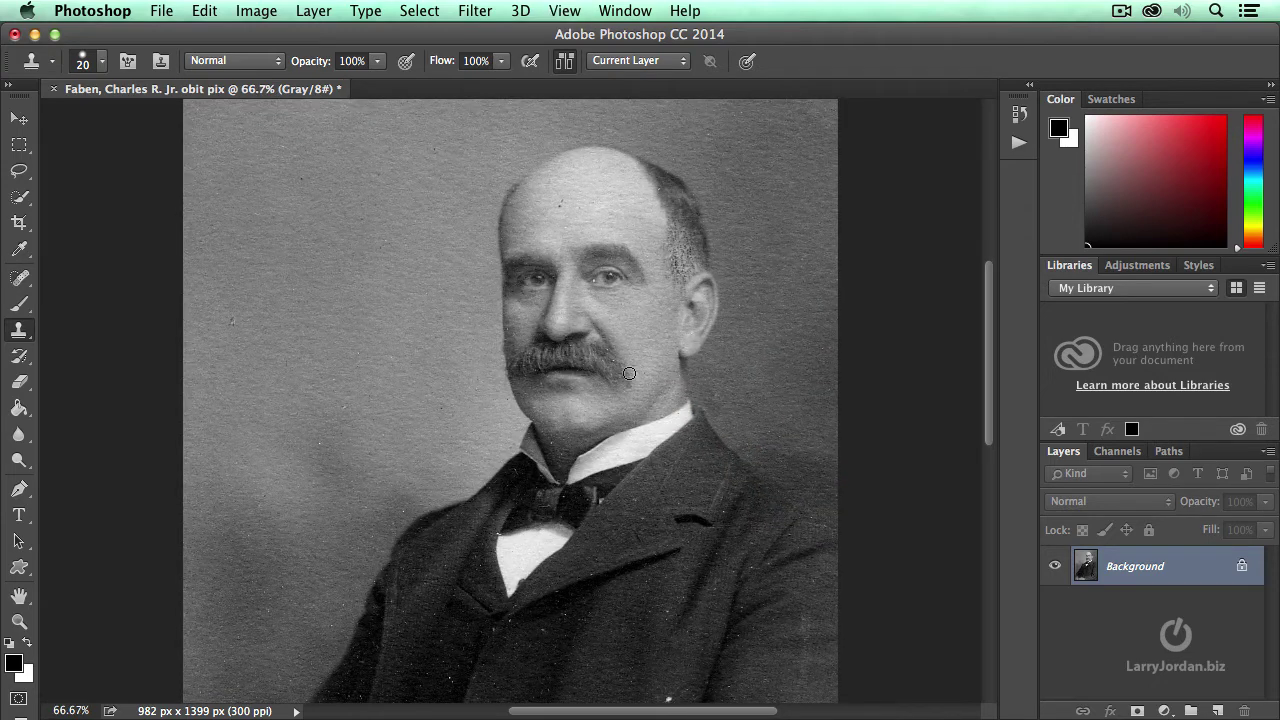
# - Reduce the clone brush to 15 px and clone away the forehead spot from nearby skin
pyautogui.click(561, 200)
pyautogui.press('[')
pyautogui.keyDown('alt'); pyautogui.click(571, 197); pyautogui.keyUp('alt')
pyautogui.click(563, 201)
# - Clone over the specks above the head, across the left background and beside the shoulder
pyautogui.keyDown('alt'); pyautogui.click(435, 156); pyautogui.keyUp('alt')
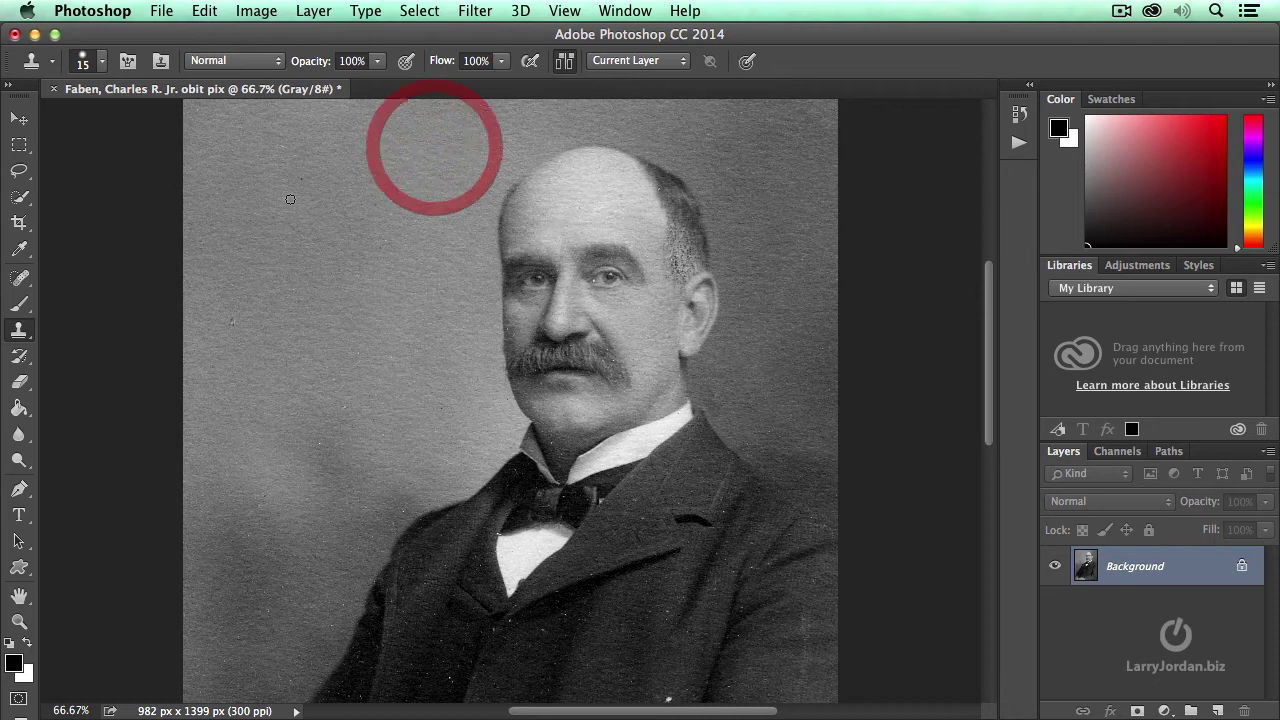
pyautogui.click(300, 180)
pyautogui.click(282, 145)
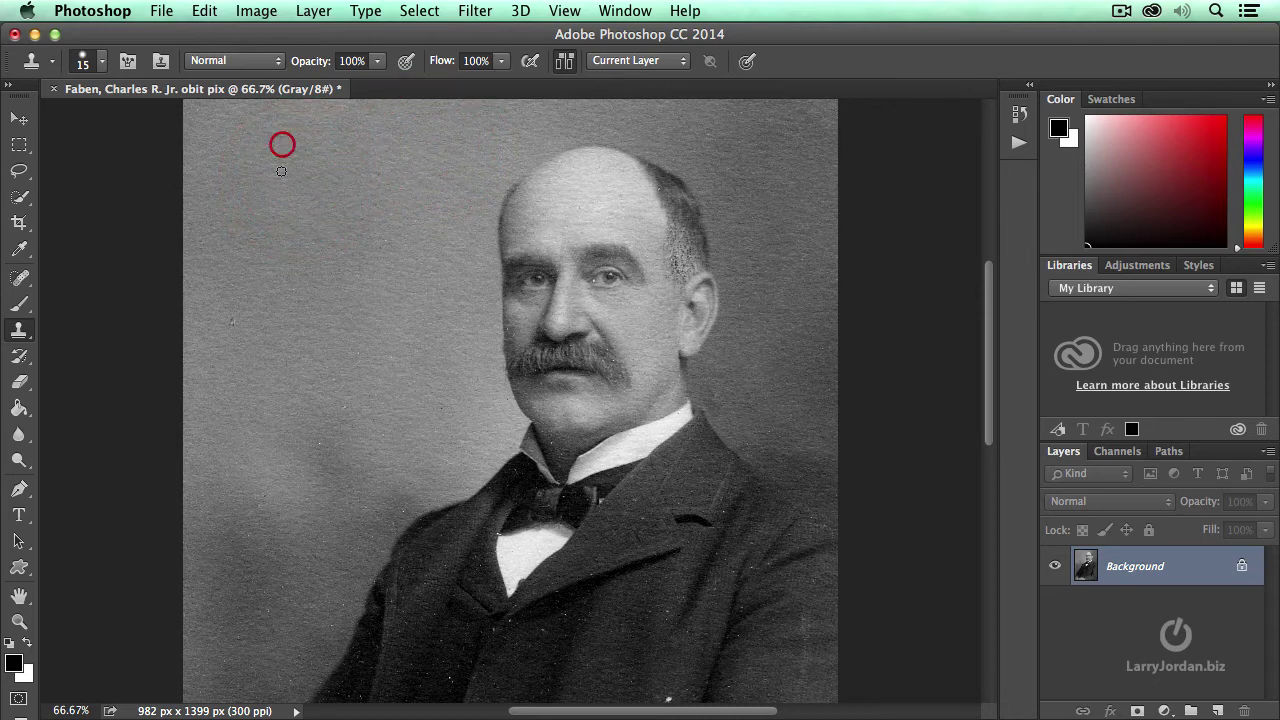
pyautogui.click(231, 323)
pyautogui.click(346, 407)
pyautogui.click(331, 379)
pyautogui.click(317, 444)
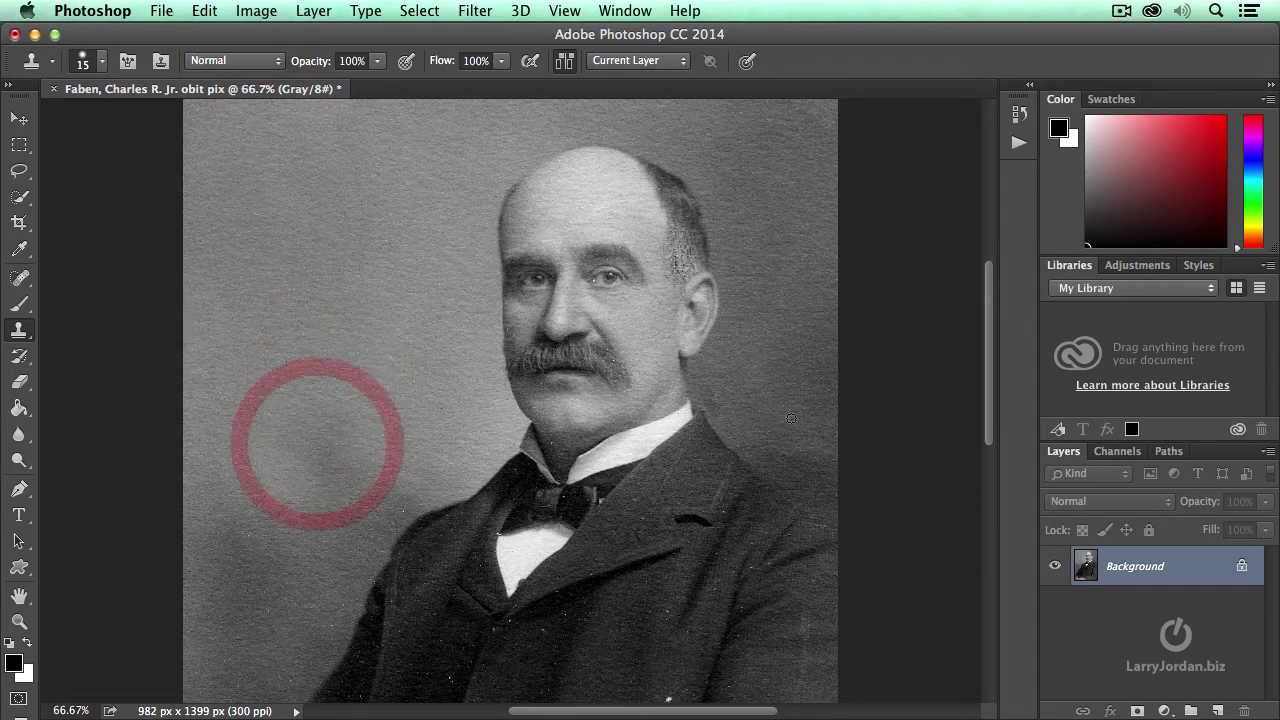
pyautogui.click(386, 356)
pyautogui.click(360, 352)
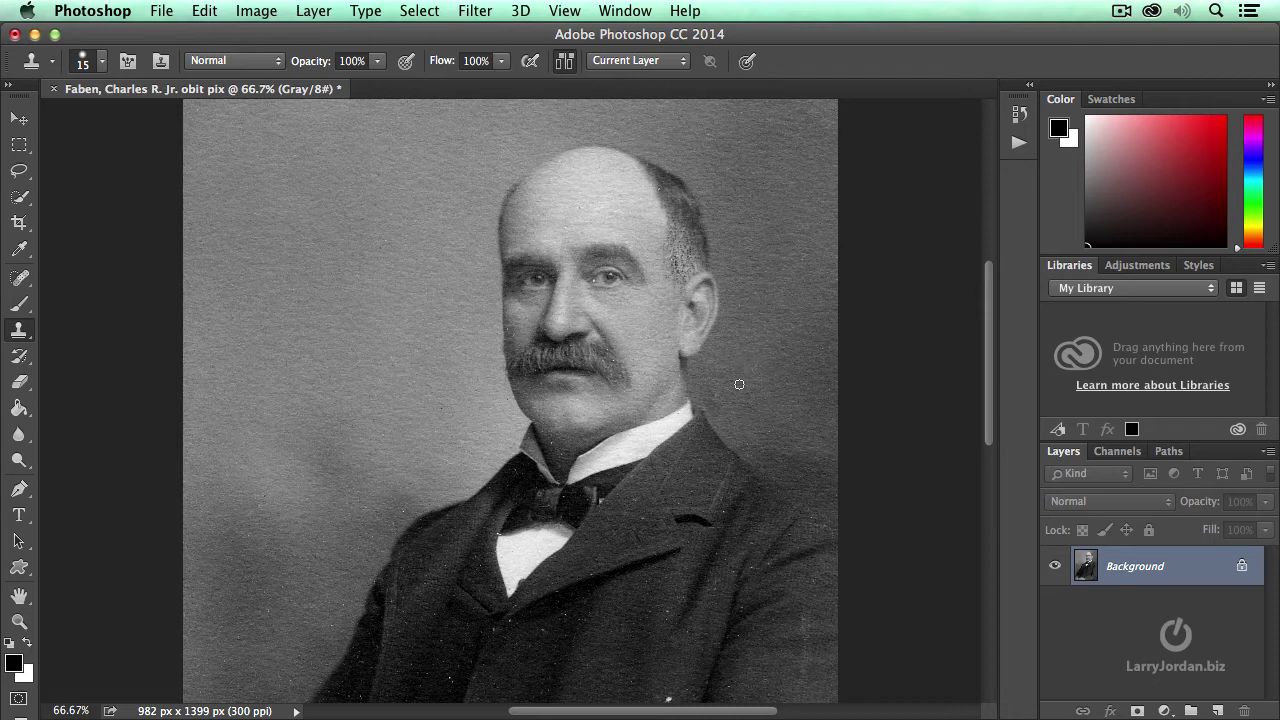
# - Clone over the specks on and beside the mustache and near the collar
pyautogui.keyDown('alt'); pyautogui.click(608, 354); pyautogui.keyUp('alt')
pyautogui.click(605, 350)
pyautogui.keyDown('alt'); pyautogui.click(561, 442); pyautogui.keyUp('alt')
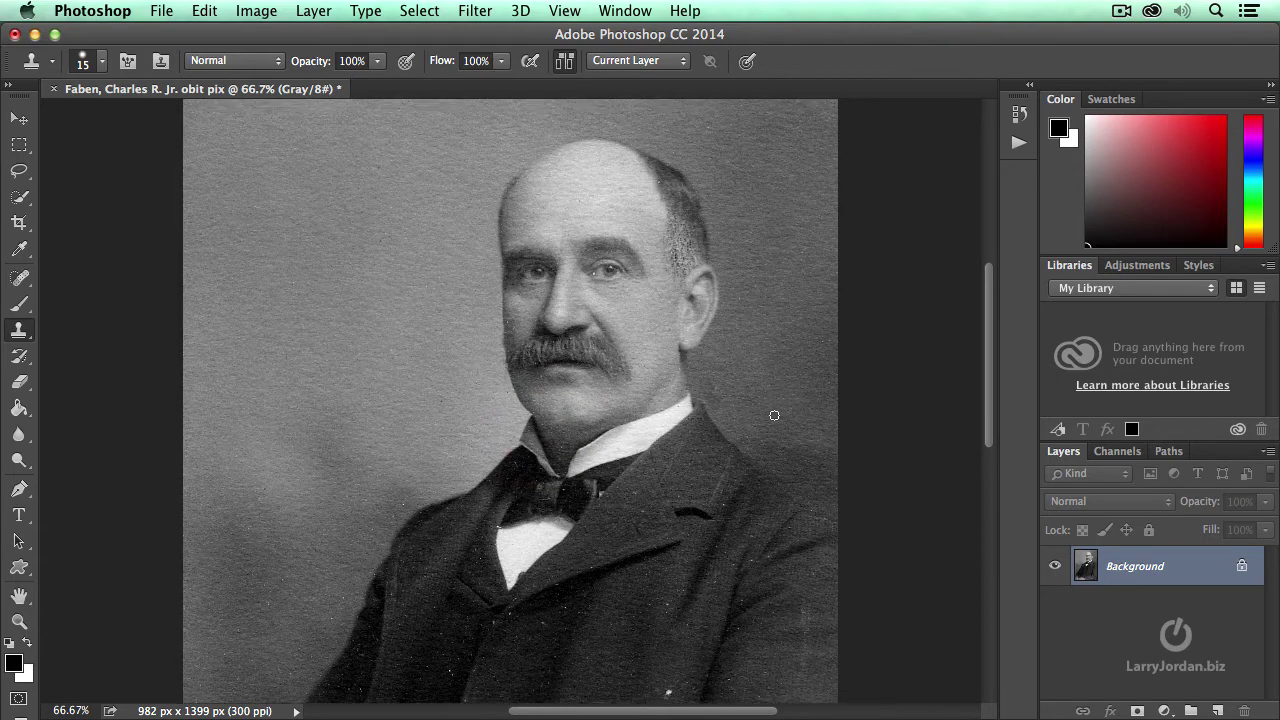
pyautogui.scroll(-5, 774, 415)
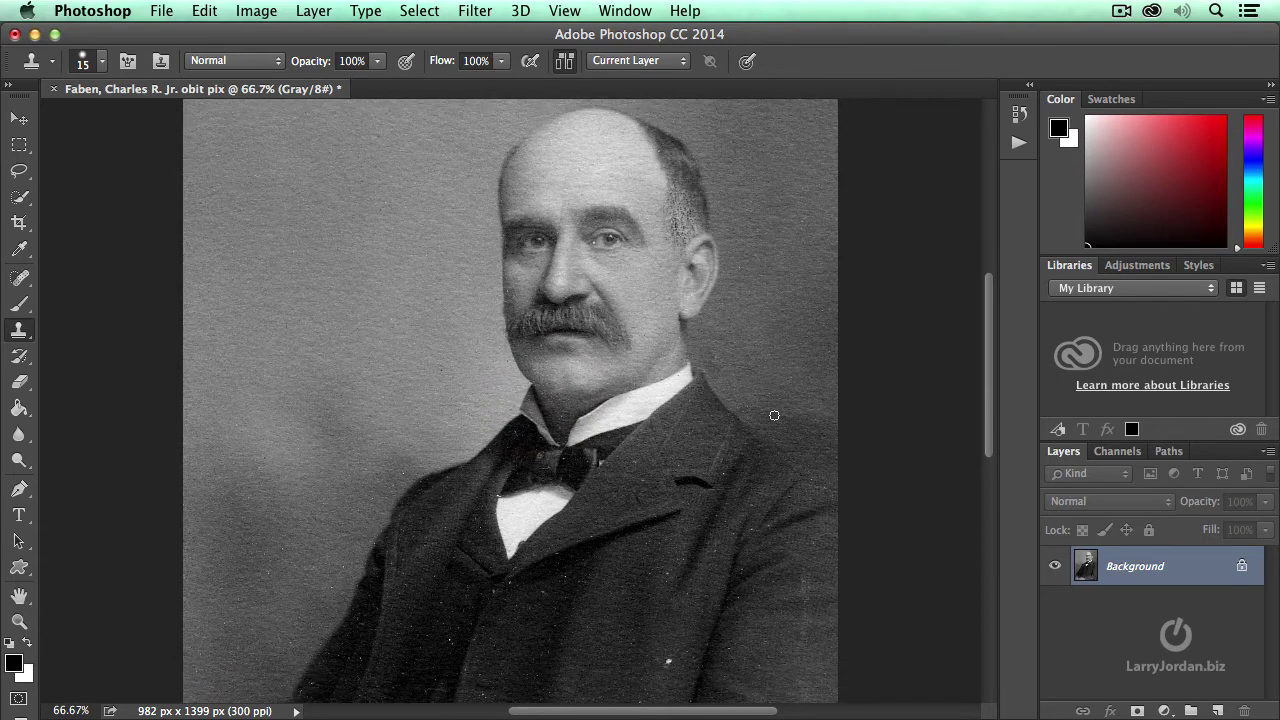
# - Clone away the white dust spot on the coat
pyautogui.scroll(-5, 774, 415)
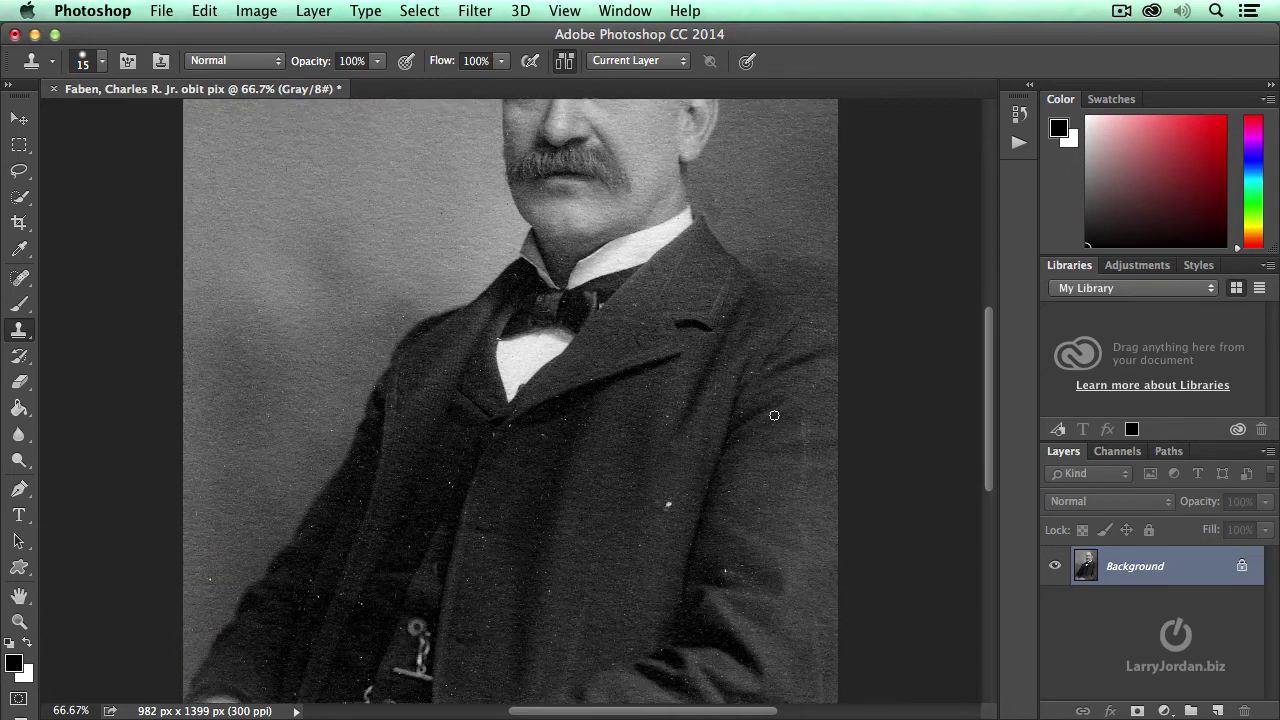
pyautogui.scroll(-3, 774, 415)
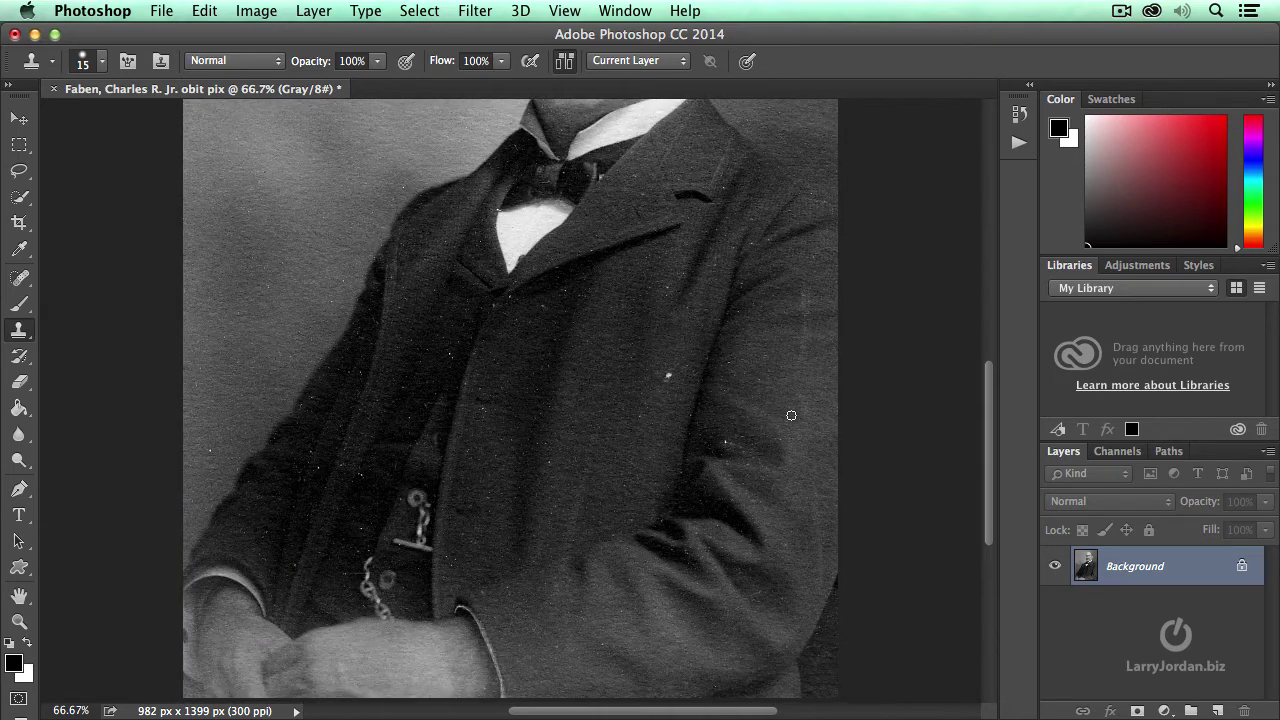
pyautogui.press('alt')
pyautogui.click(669, 373)
# - Sample clean coat texture, clone over the two chest specks, and zoom out to the whole portrait
pyautogui.press('alt')
pyautogui.keyDown('alt'); pyautogui.click(729, 440); pyautogui.keyUp('alt')
pyautogui.click(545, 303)
pyautogui.click(562, 290)
pyautogui.press('super+minus')
pyautogui.press('super+minus')
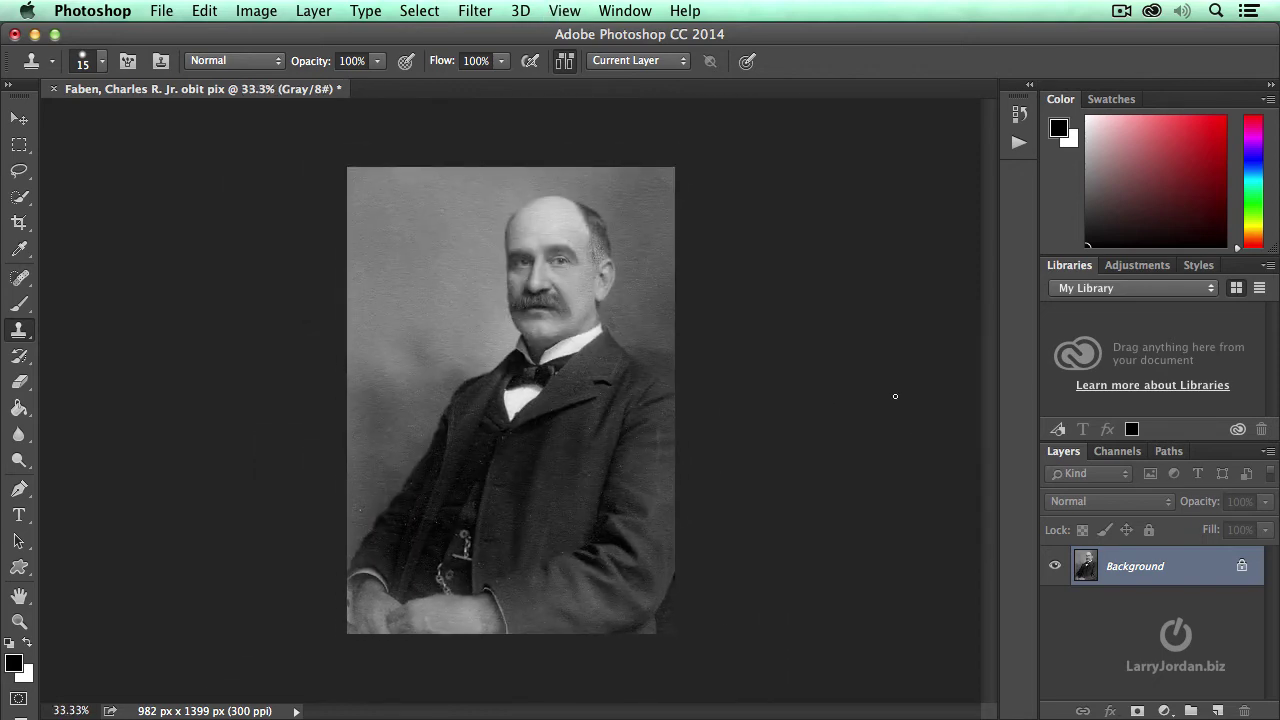
pyautogui.keyDown('alt'); pyautogui.click(358, 508); pyautogui.keyUp('alt')
pyautogui.click(588, 428)
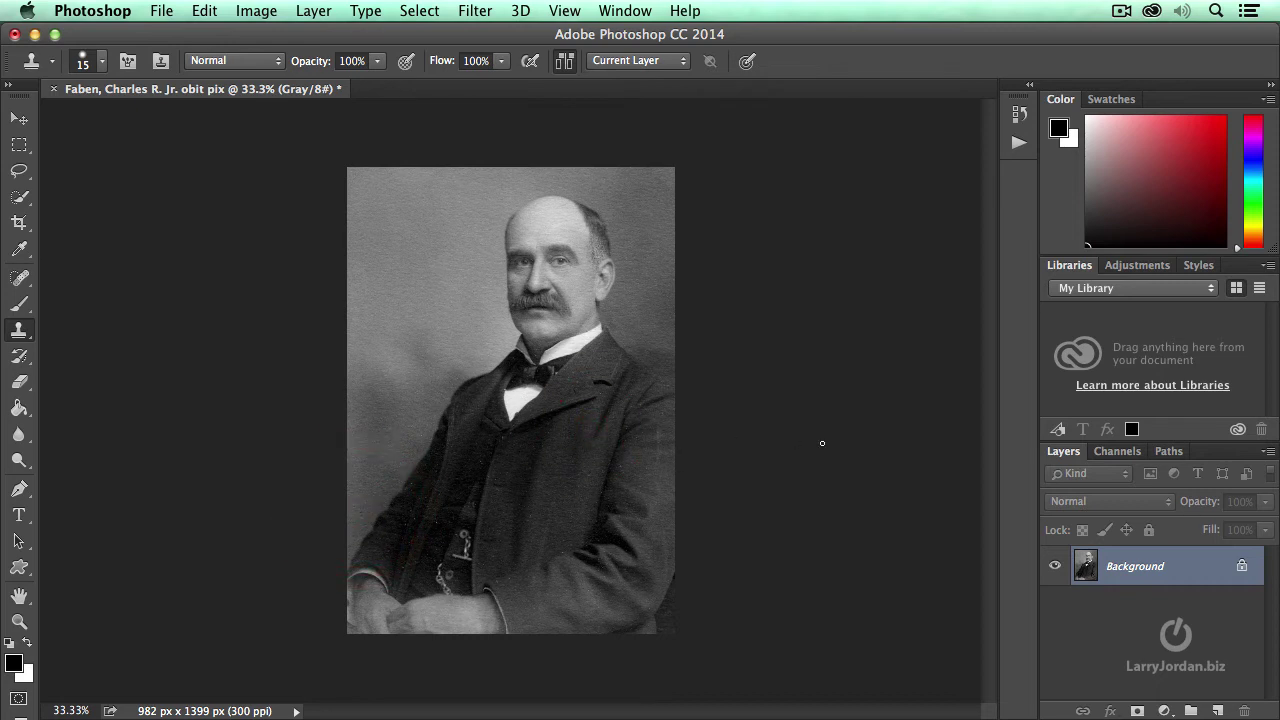